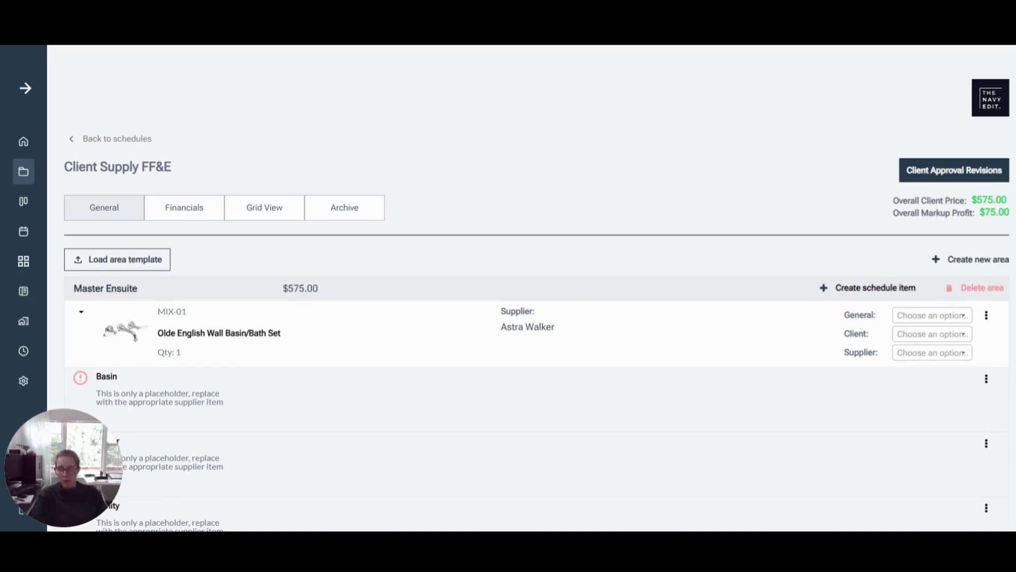
# Step: Return to the schedules list and reopen the Client Supply FF&E schedule
pyautogui.click(144, 140)
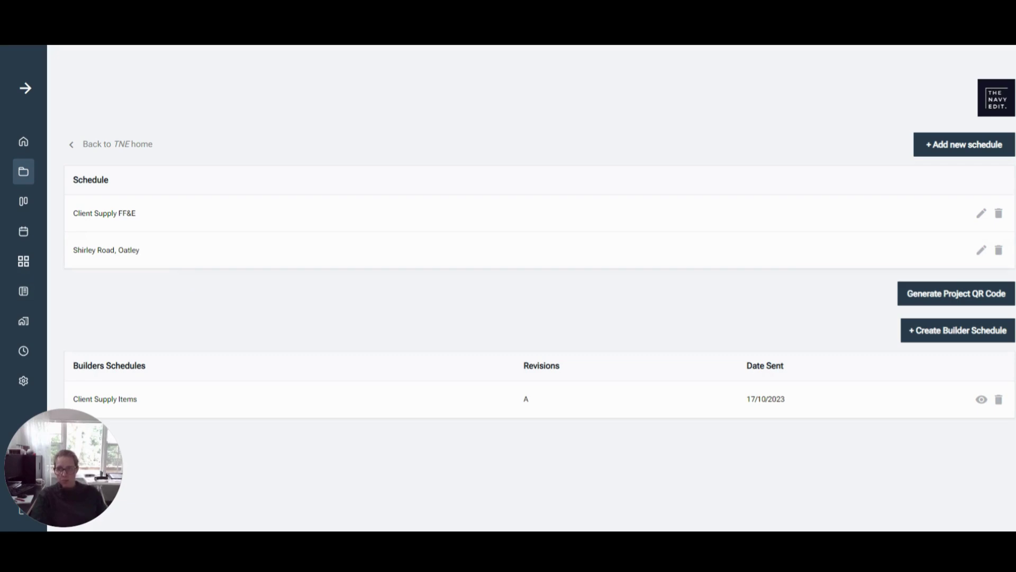
pyautogui.click(120, 219)
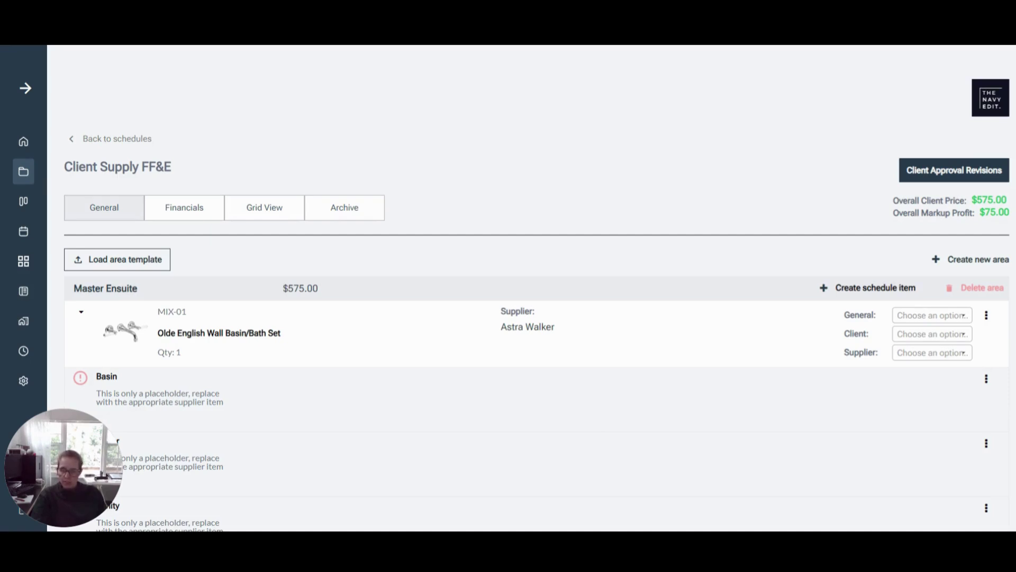
pyautogui.scroll(-2, 611, 154)
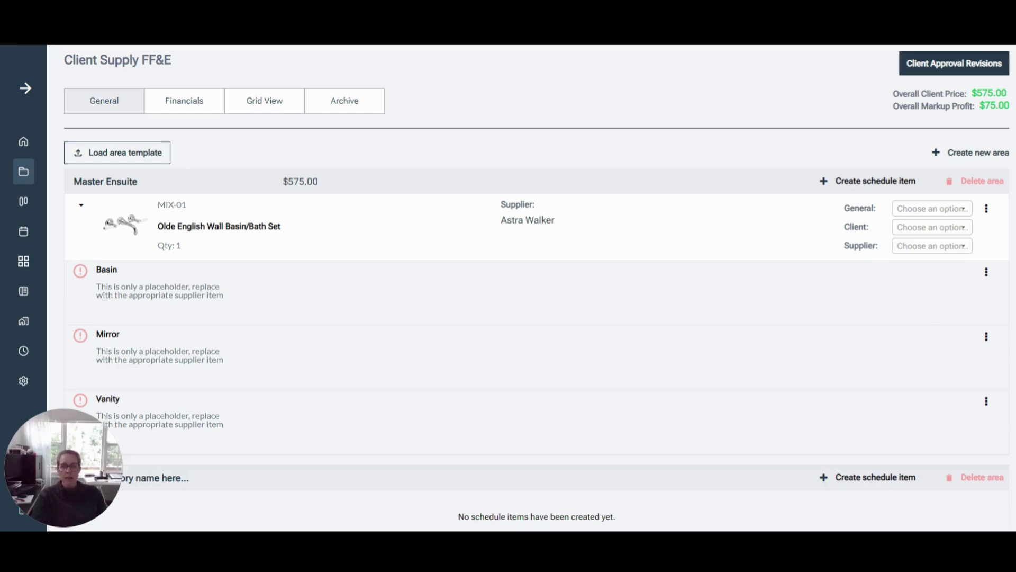
# Step: Start swapping the Basin placeholder, examine the fields of the new supplier item form, and close it without creating an item
pyautogui.click(986, 272)
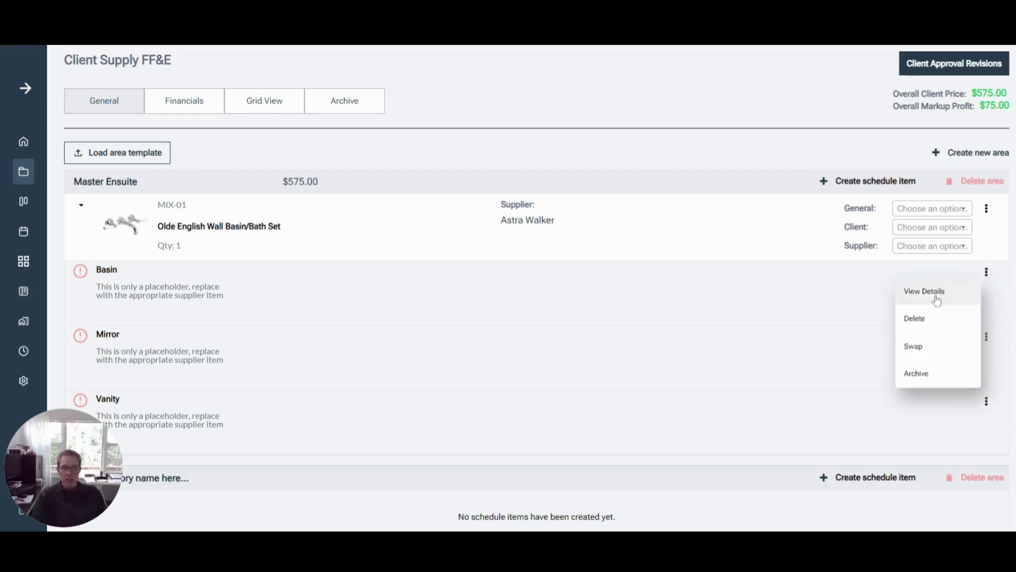
pyautogui.click(936, 352)
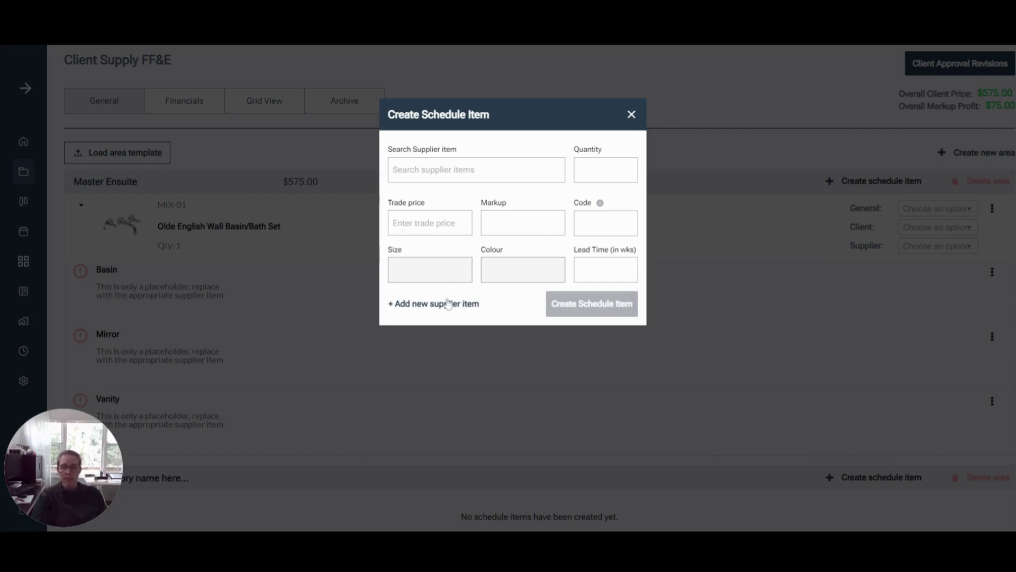
pyautogui.click(422, 312)
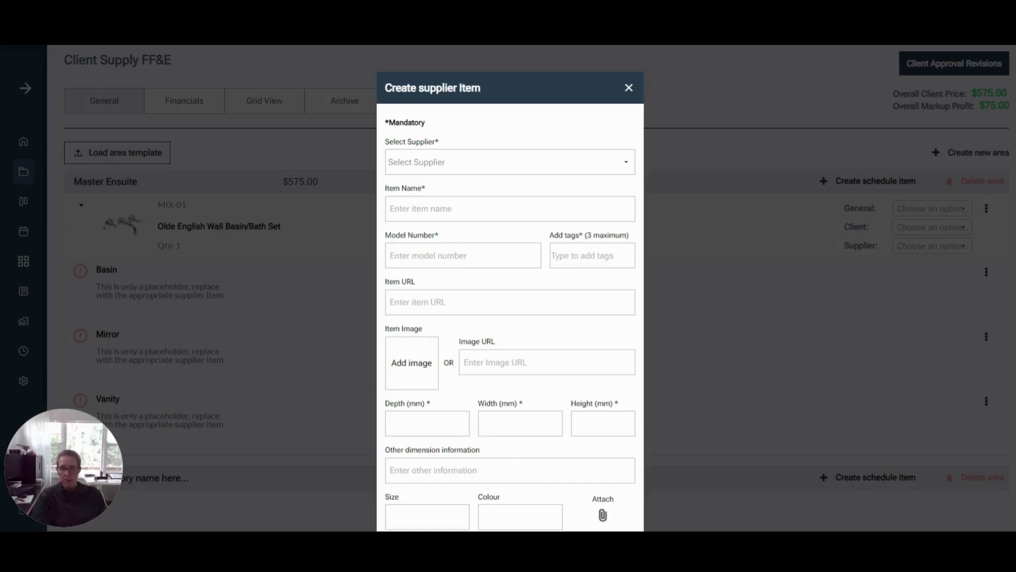
pyautogui.scroll(-2, 521, 388)
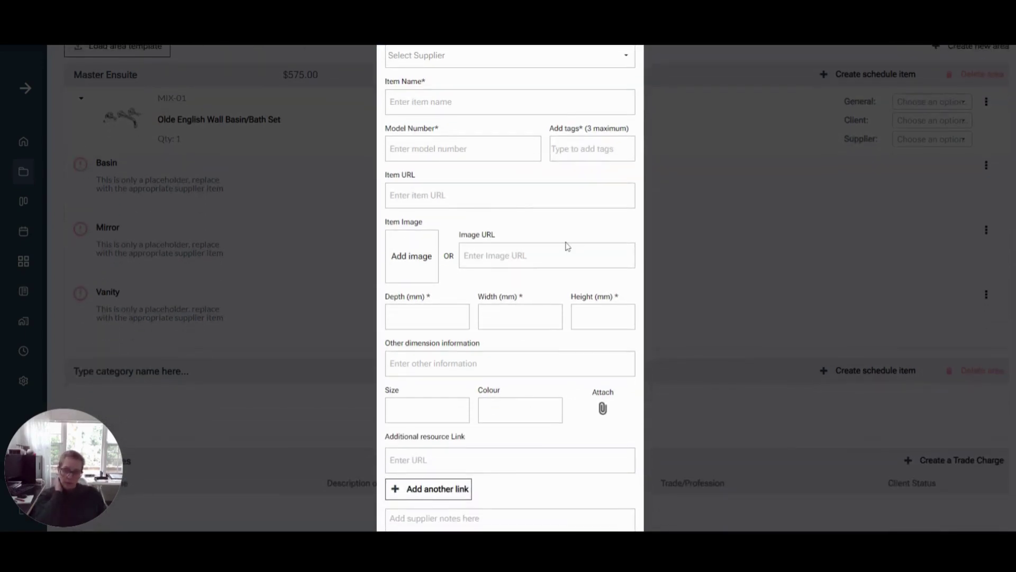
pyautogui.scroll(-2, 567, 246)
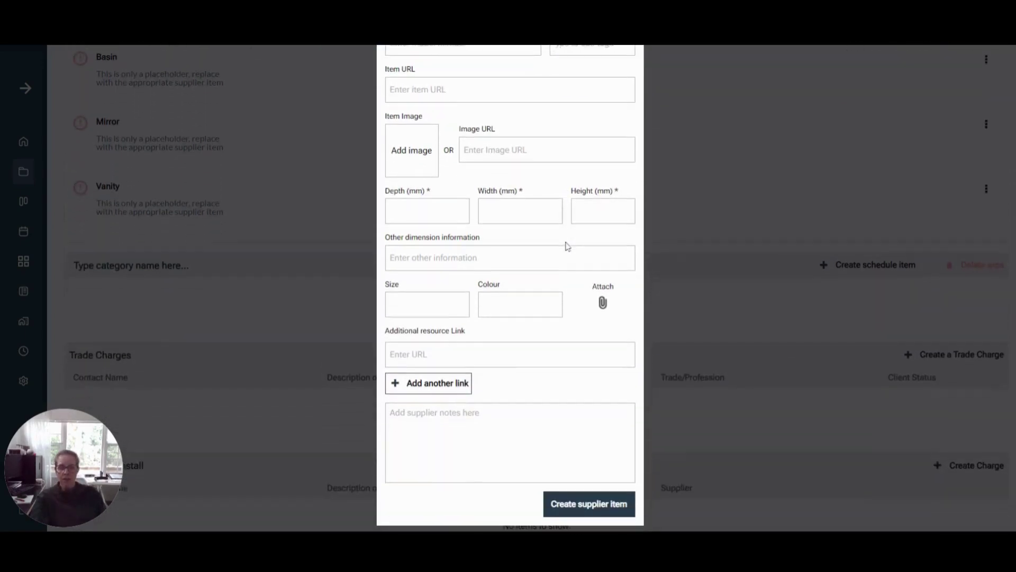
pyautogui.scroll(4, 567, 246)
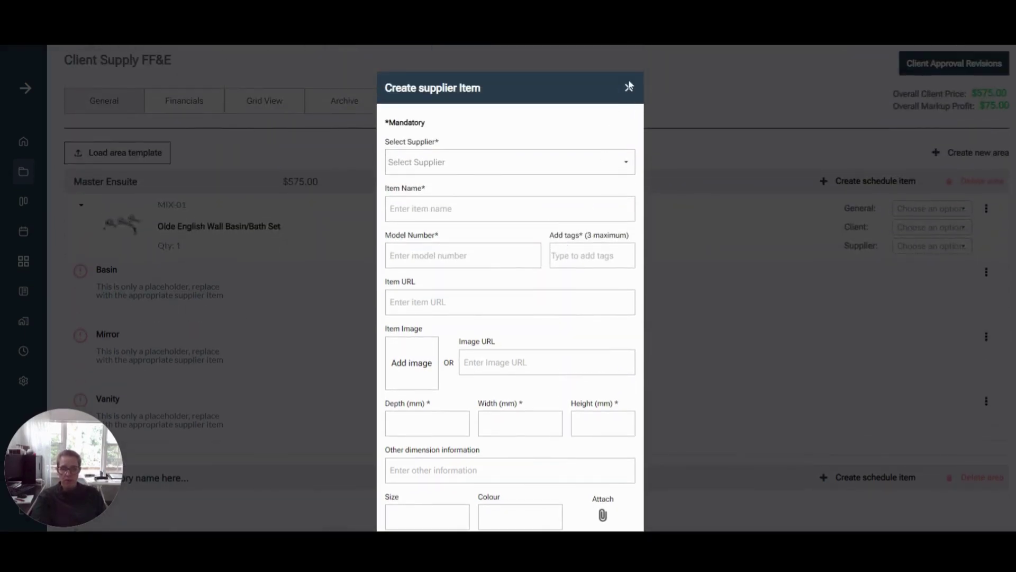
pyautogui.click(628, 88)
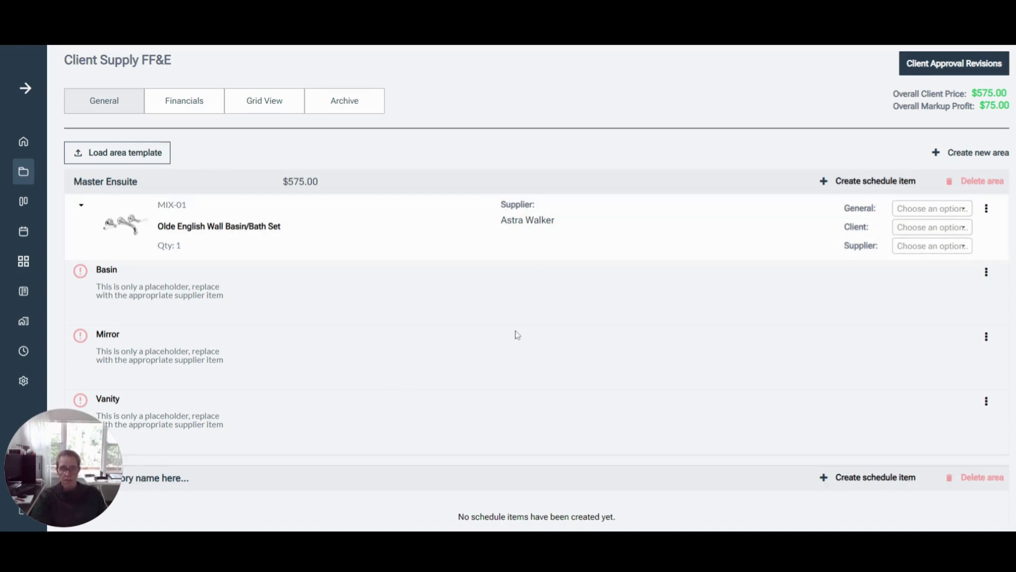
# Step: Name the untitled area Master Ensuite and choose Lola Basin Sink (Matte White) as the supplier item for a new schedule item there
pyautogui.scroll(-4, 633, 283)
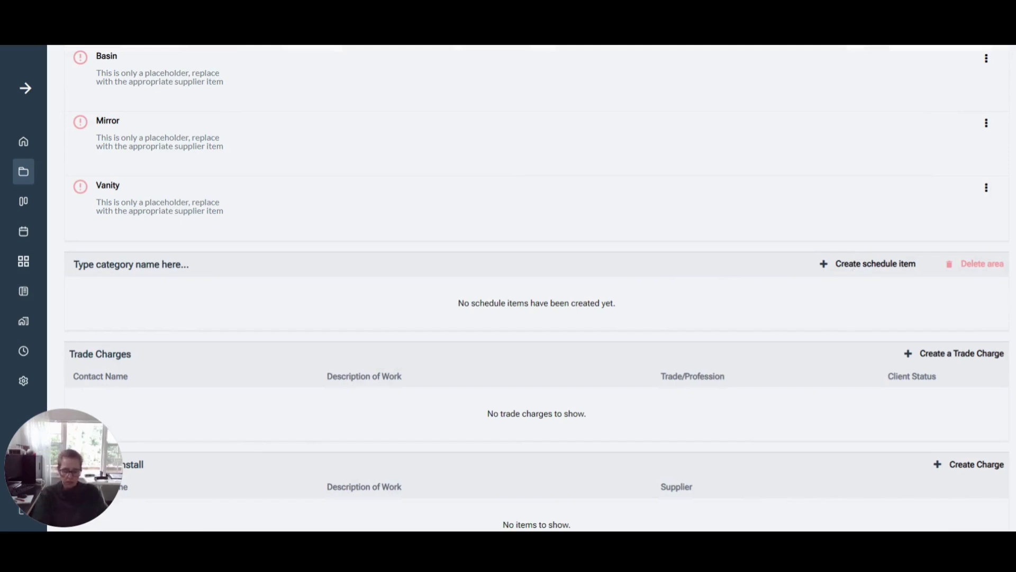
pyautogui.write('Master Ensuite')
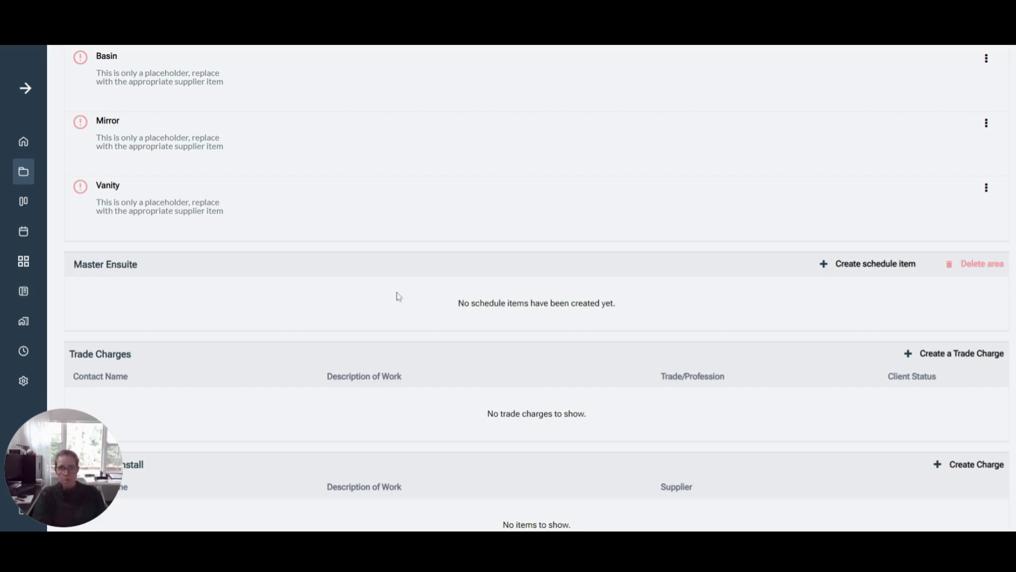
pyautogui.click(886, 265)
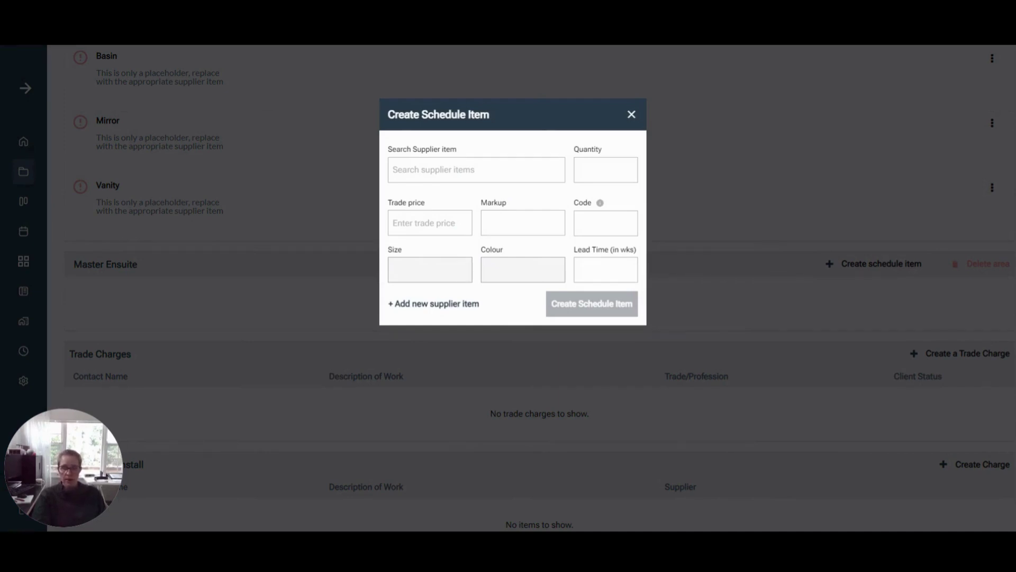
pyautogui.click(476, 169)
pyautogui.write('Basin')
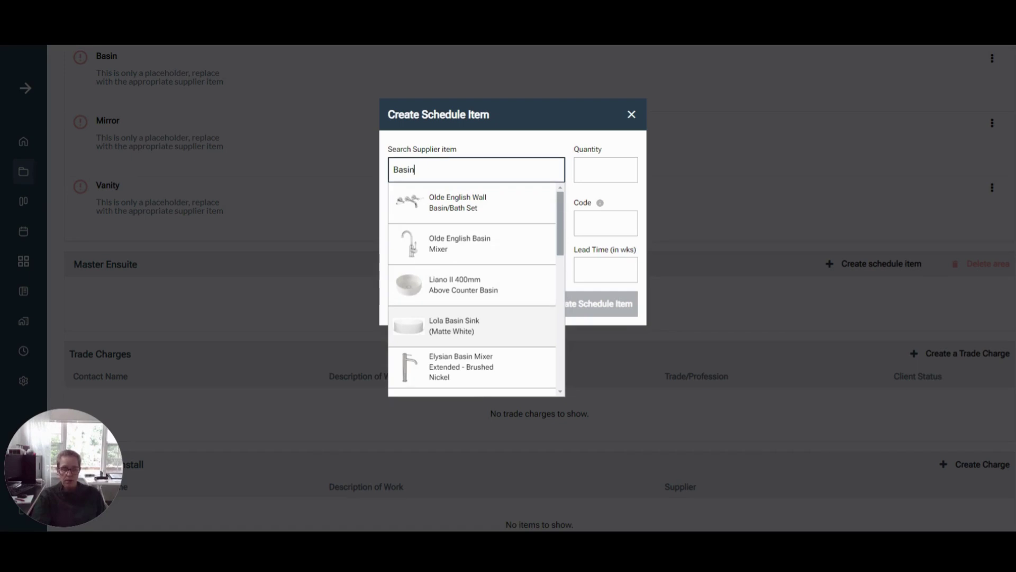
pyautogui.click(476, 330)
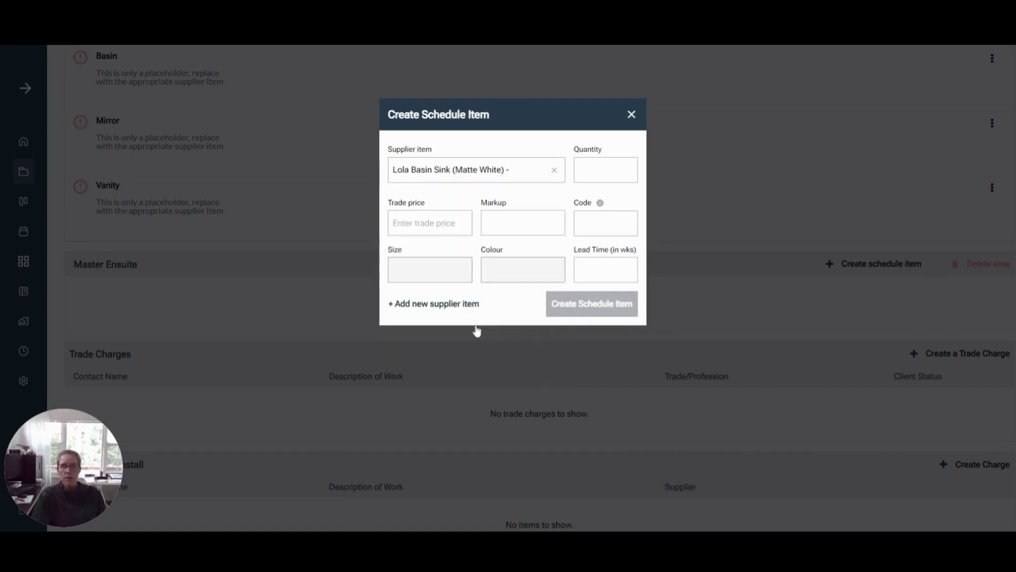
# Step: Give the basin schedule item quantity 1, code BAS-01, markup 15%, trade price $500 and lead time 2 weeks
pyautogui.click(583, 171)
pyautogui.click(605, 223)
pyautogui.write('BAS-01')
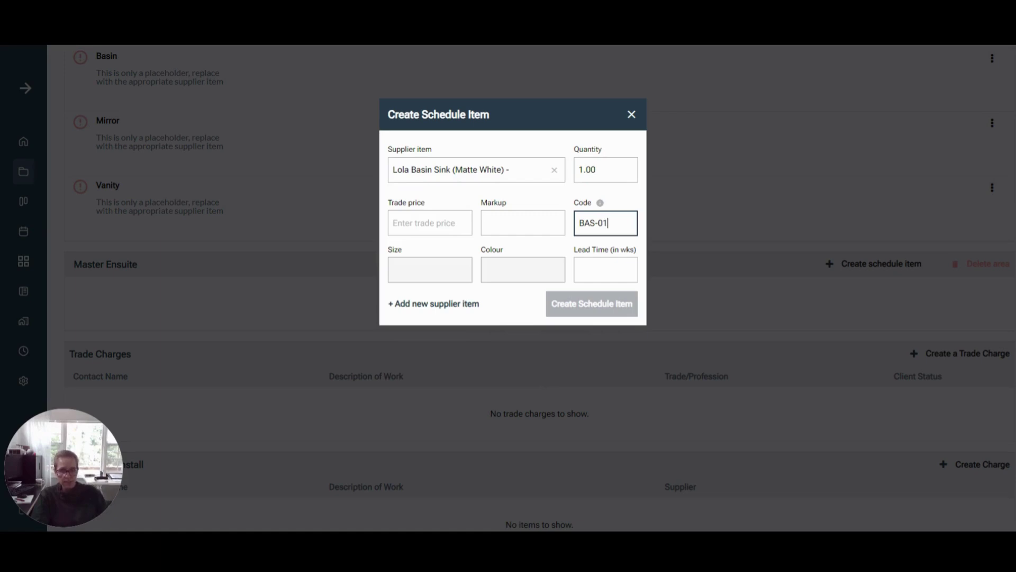
pyautogui.click(523, 223)
pyautogui.write('15')
pyautogui.click(430, 223)
pyautogui.write('500')
pyautogui.click(605, 282)
pyautogui.write('2')
# Step: Change the basin's code to BAS-02 and create the schedule item
pyautogui.click(535, 326)
pyautogui.click(609, 223)
pyautogui.press('BackSpace')
pyautogui.write('2')
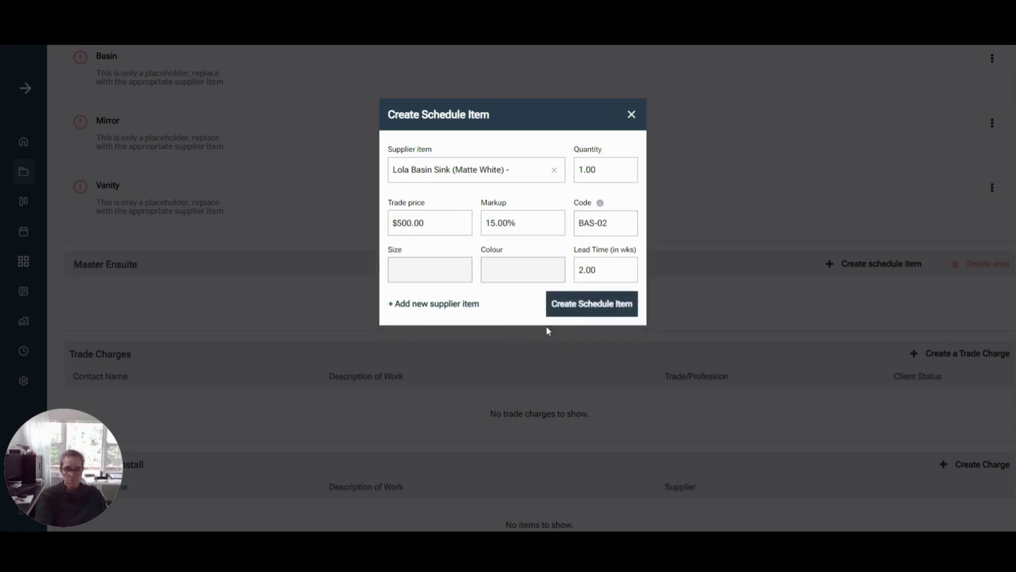
pyautogui.click(594, 303)
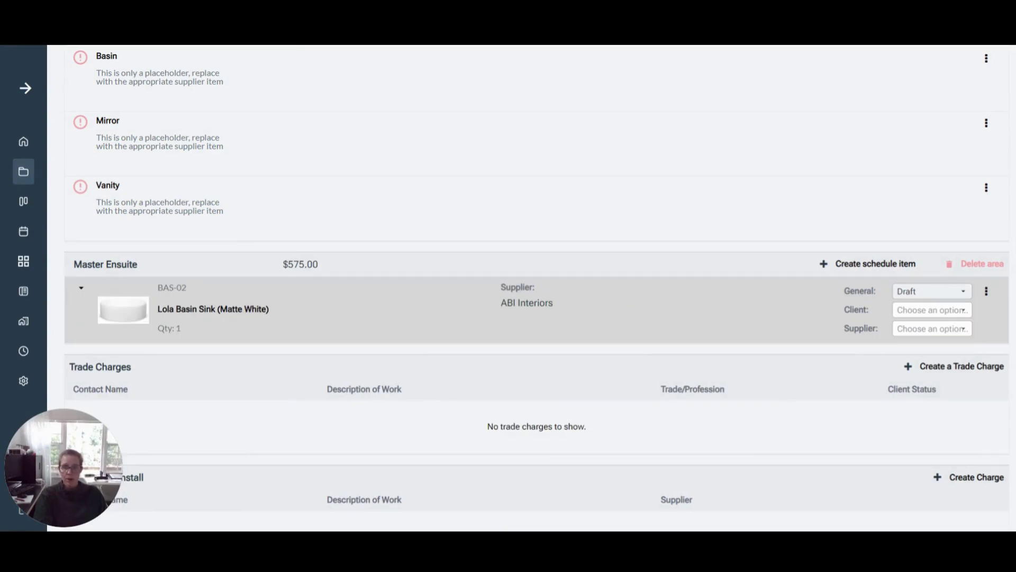
# Step: Start another schedule item in the second Master Ensuite area, view the new supplier item form and close it
pyautogui.click(843, 266)
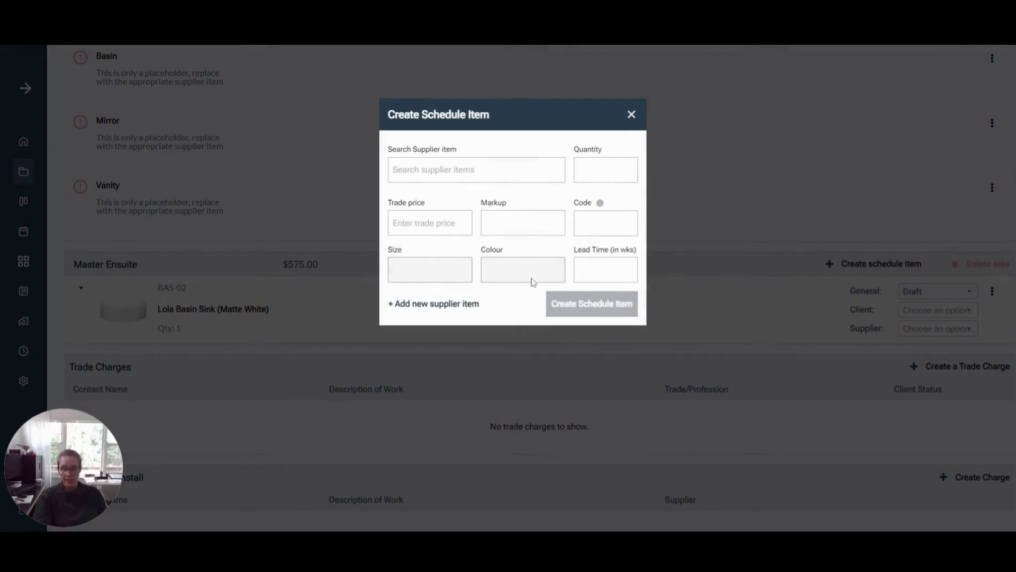
pyautogui.click(454, 307)
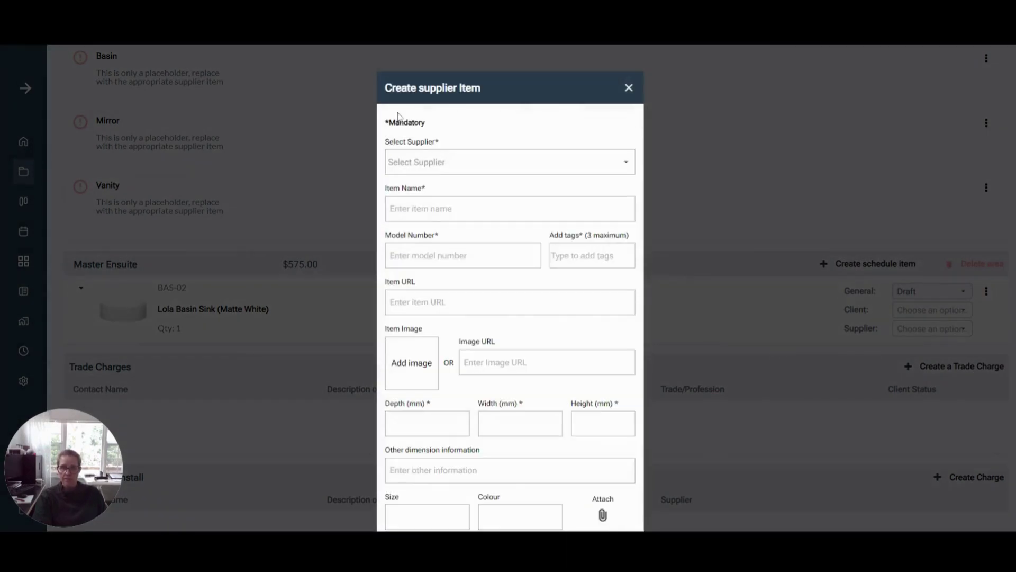
pyautogui.click(629, 89)
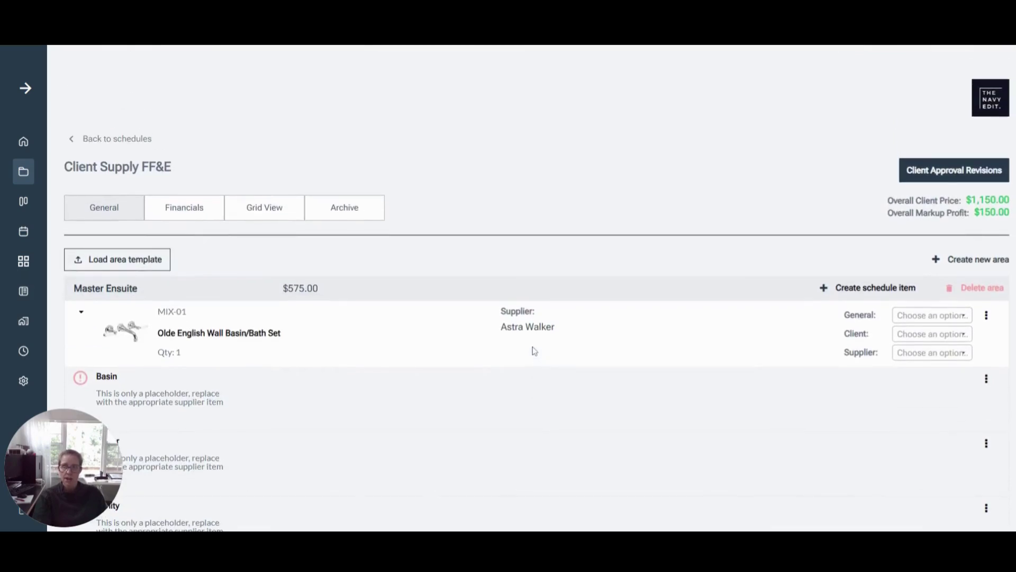
# Step: Leave the schedule for the home page and open the ABI Interiors item list among the suppliers
pyautogui.click(120, 141)
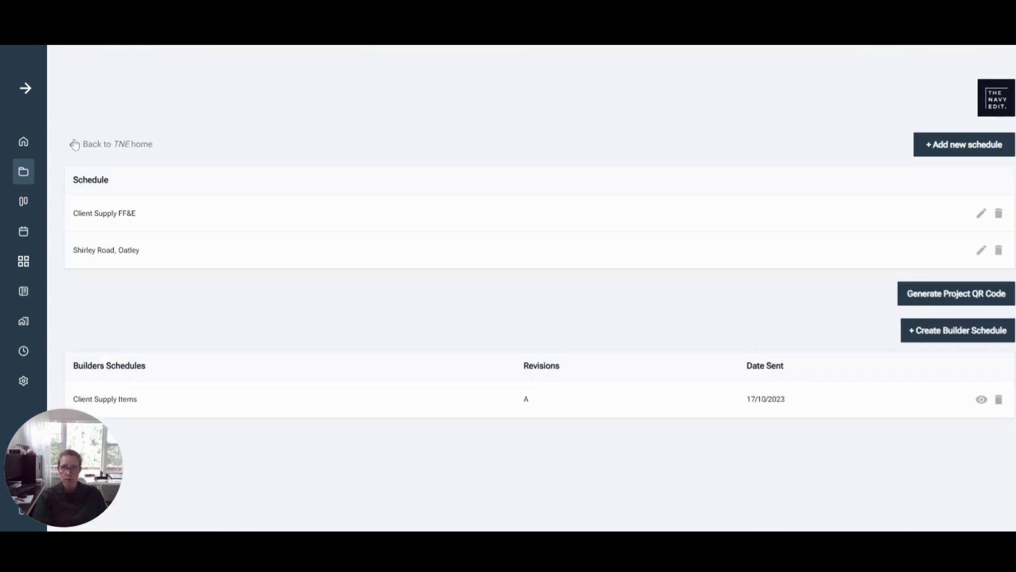
pyautogui.click(75, 144)
pyautogui.click(74, 144)
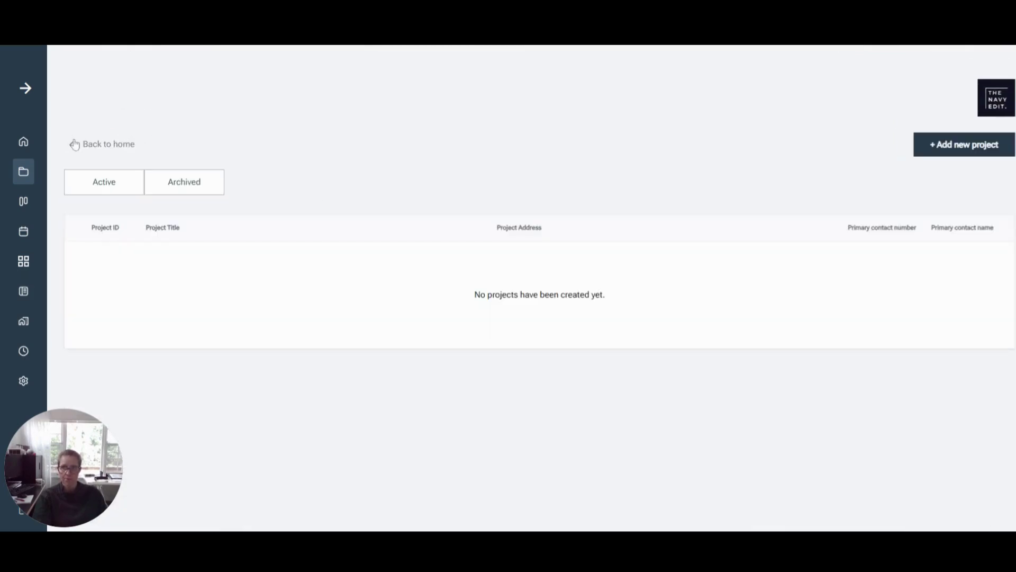
pyautogui.click(75, 144)
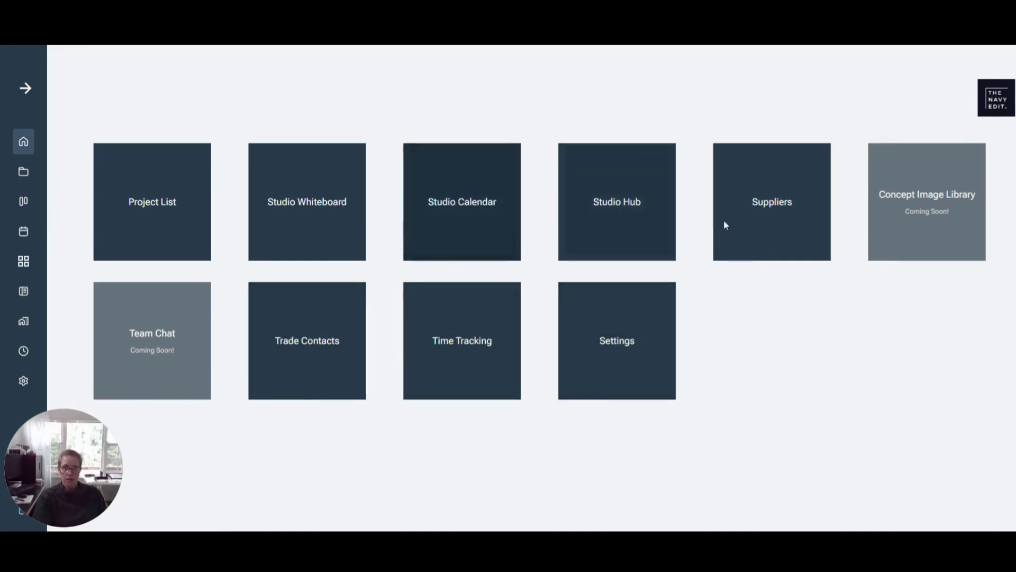
pyautogui.click(752, 225)
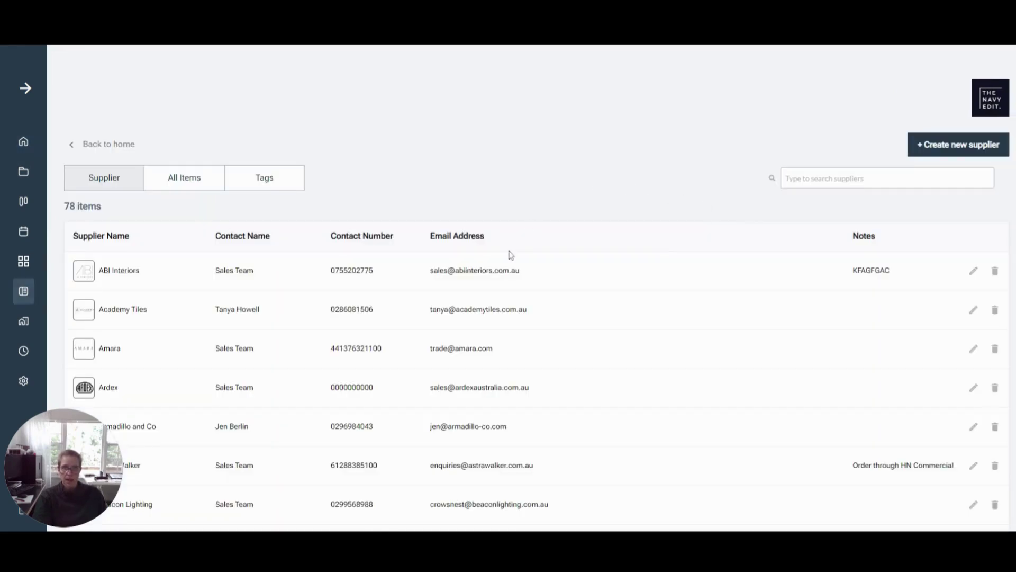
pyautogui.click(514, 278)
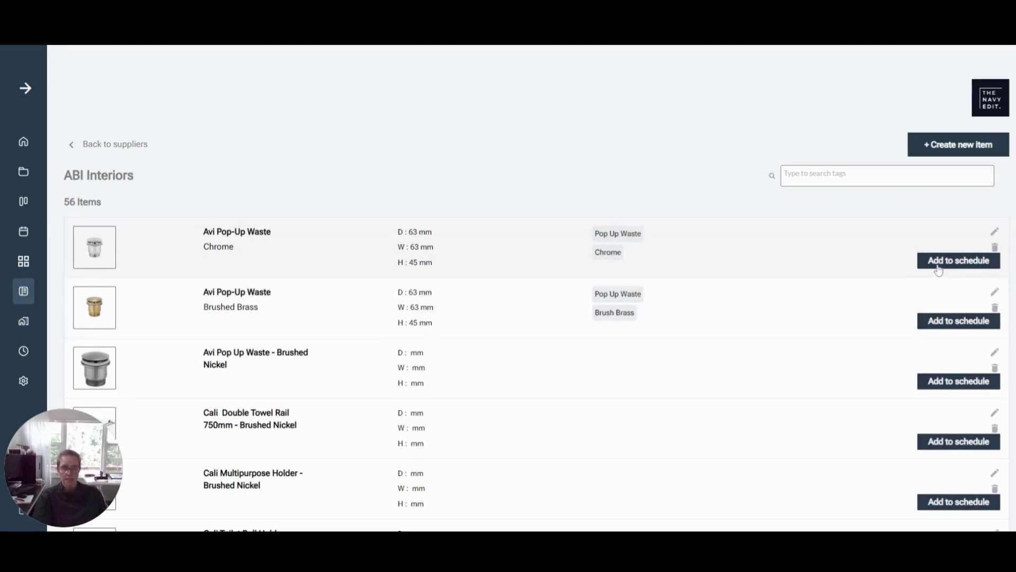
# Step: Filter the ABI Interiors items by the Gunmetal Grey tag
pyautogui.click(868, 176)
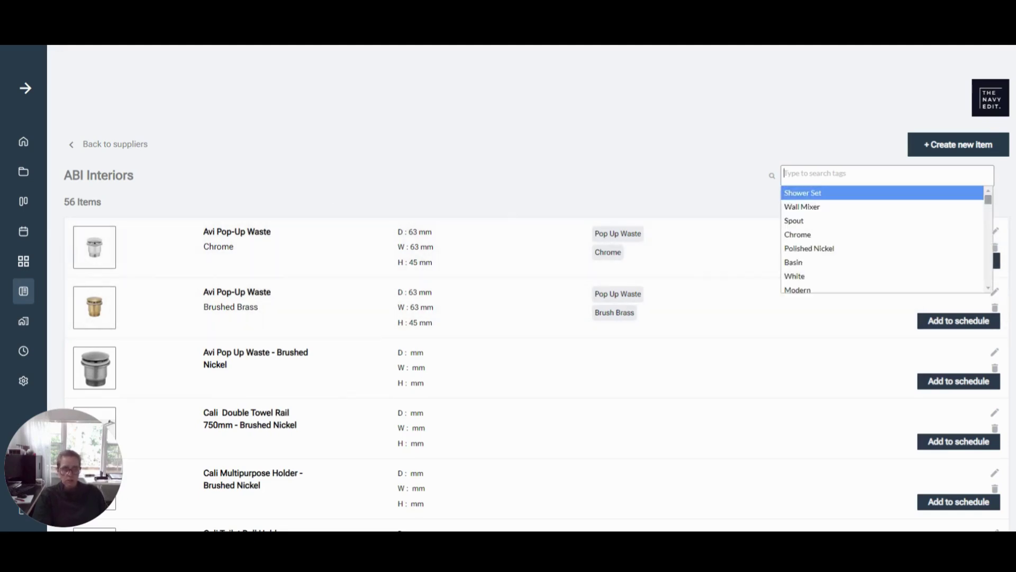
pyautogui.write('gun')
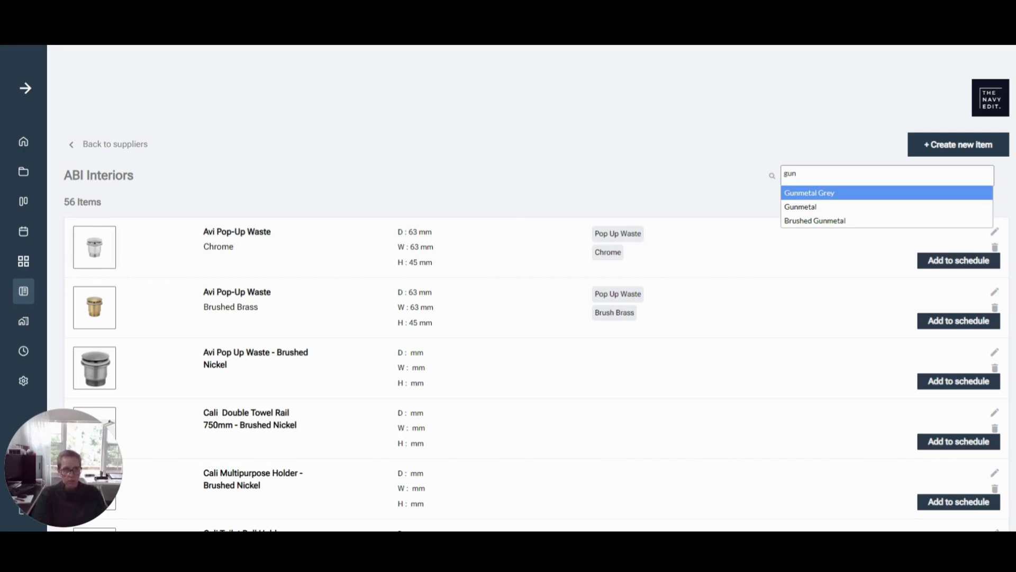
pyautogui.click(841, 199)
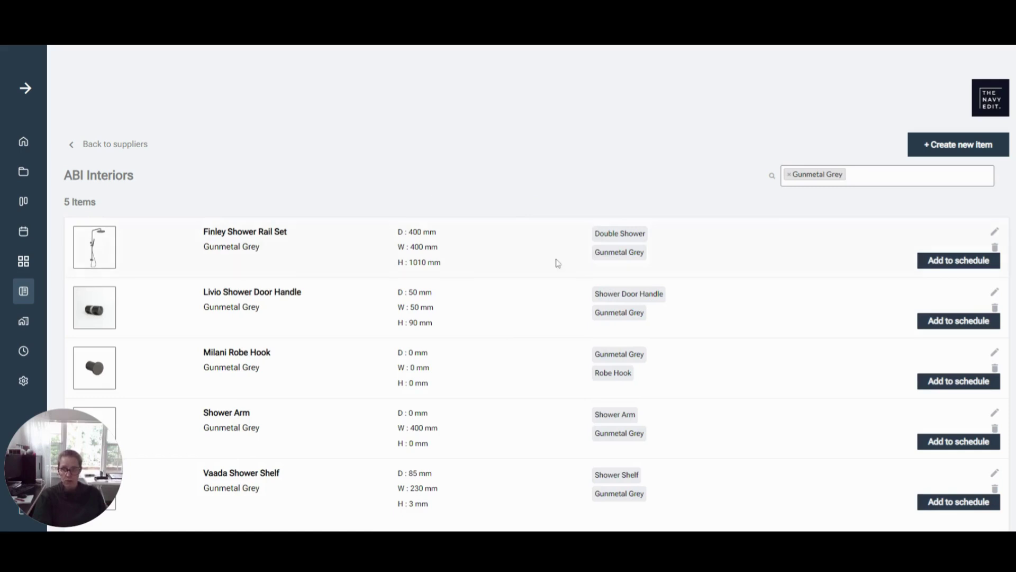
pyautogui.scroll(-1, 641, 162)
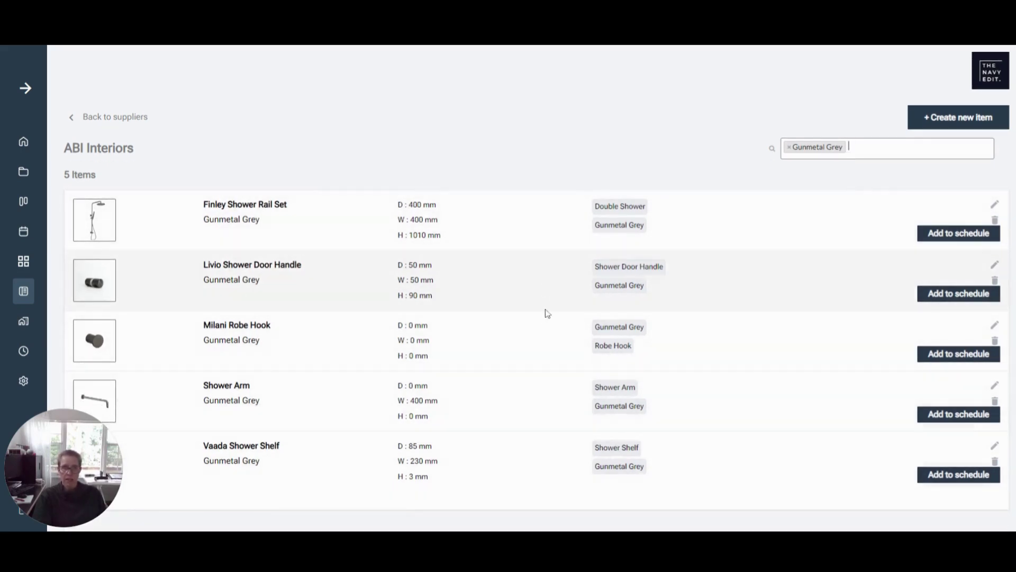
# Step: Add the Finley Shower Rail Set to an area of the TNE project's Client Supply FF&E schedule and return to the supplier list
pyautogui.click(973, 234)
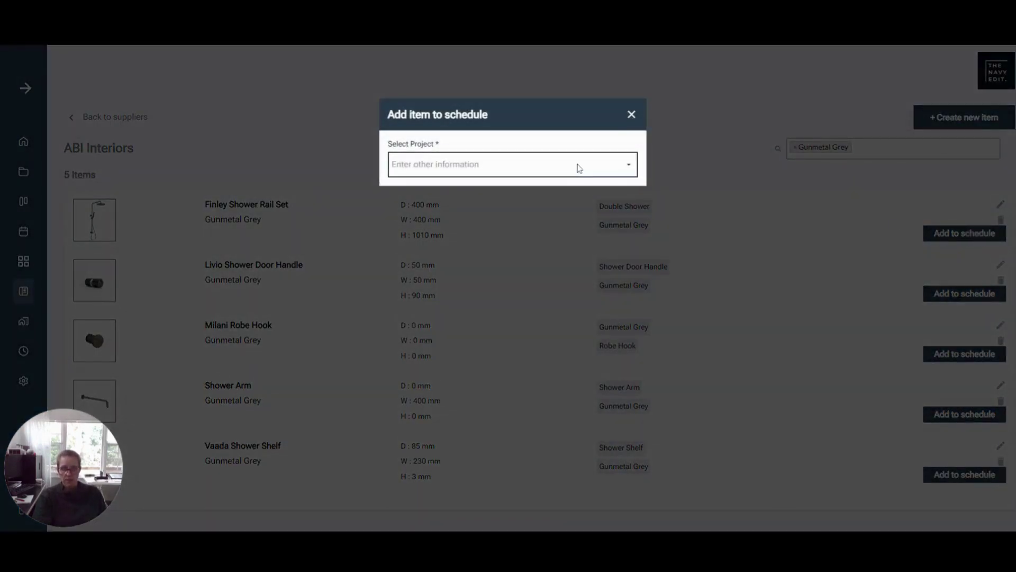
pyautogui.click(470, 177)
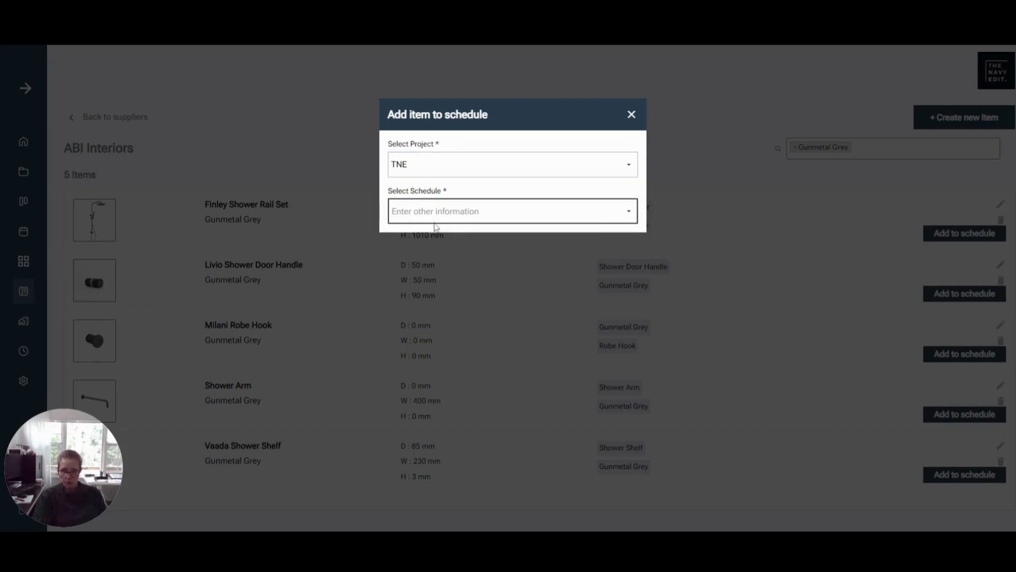
pyautogui.click(433, 243)
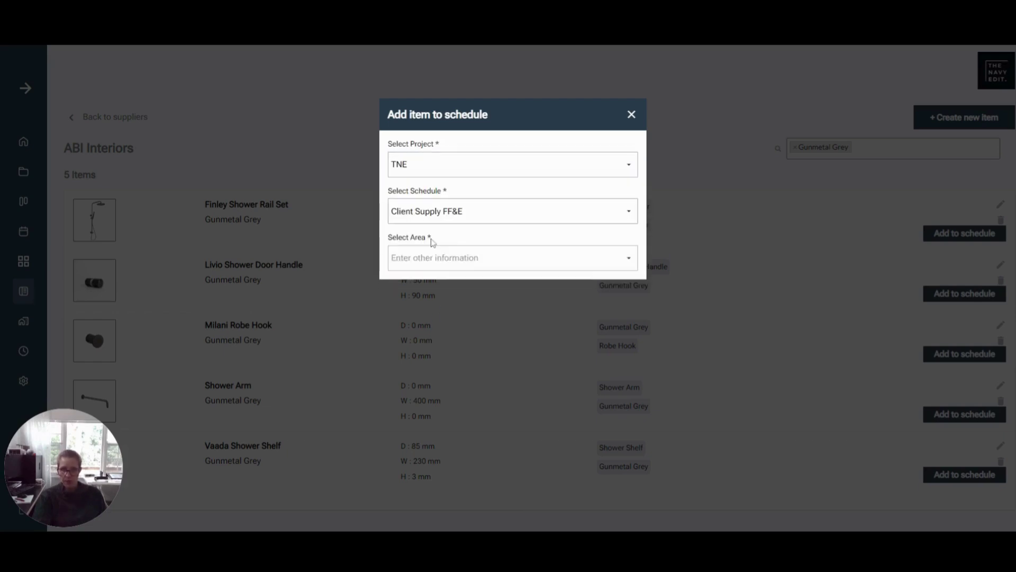
pyautogui.click(435, 280)
pyautogui.click(602, 295)
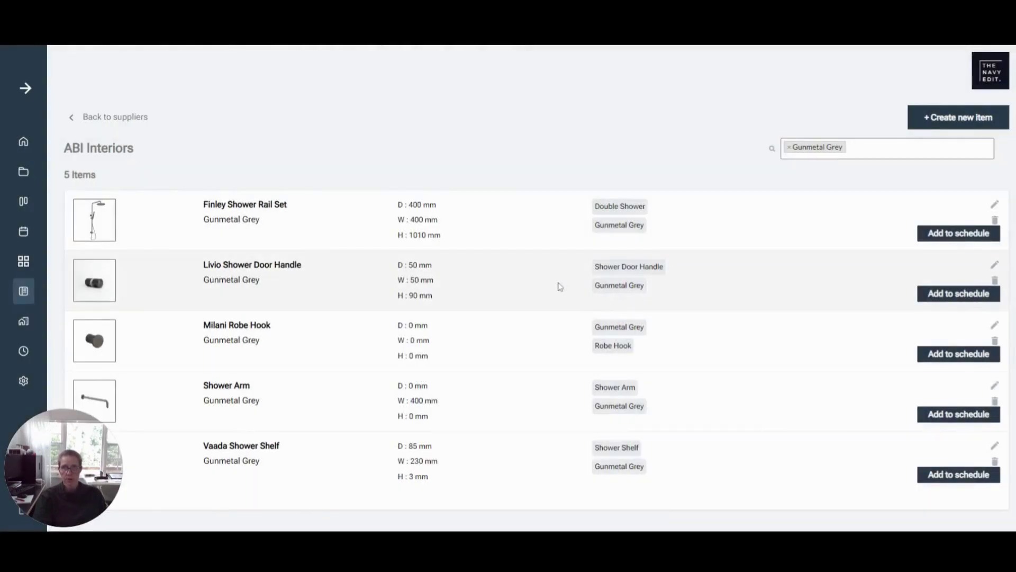
pyautogui.click(140, 122)
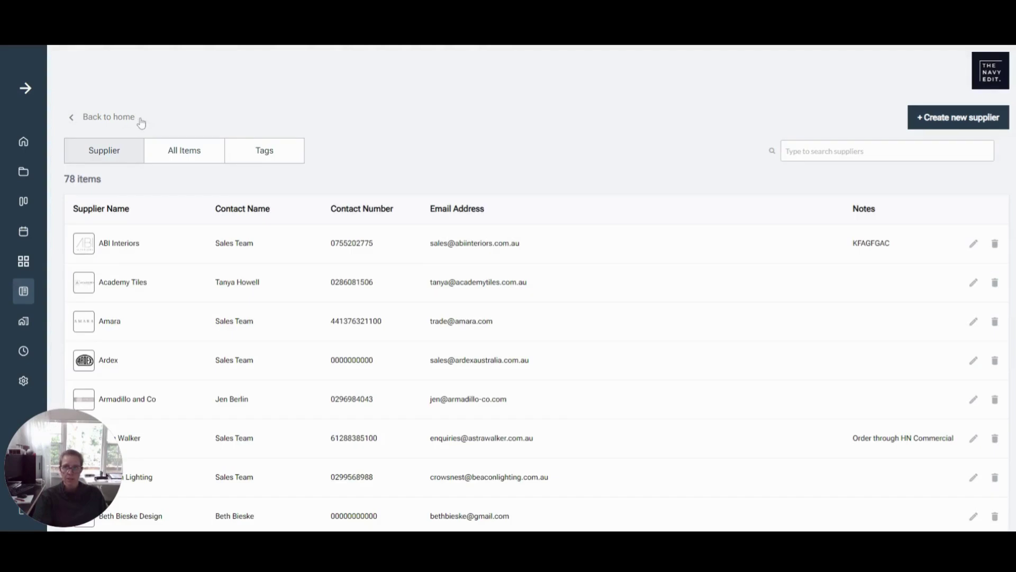
# Step: Leave the supplier list and open the Client Supply FF&E schedule in the TNE project's design administration area
pyautogui.click(119, 119)
pyautogui.click(150, 196)
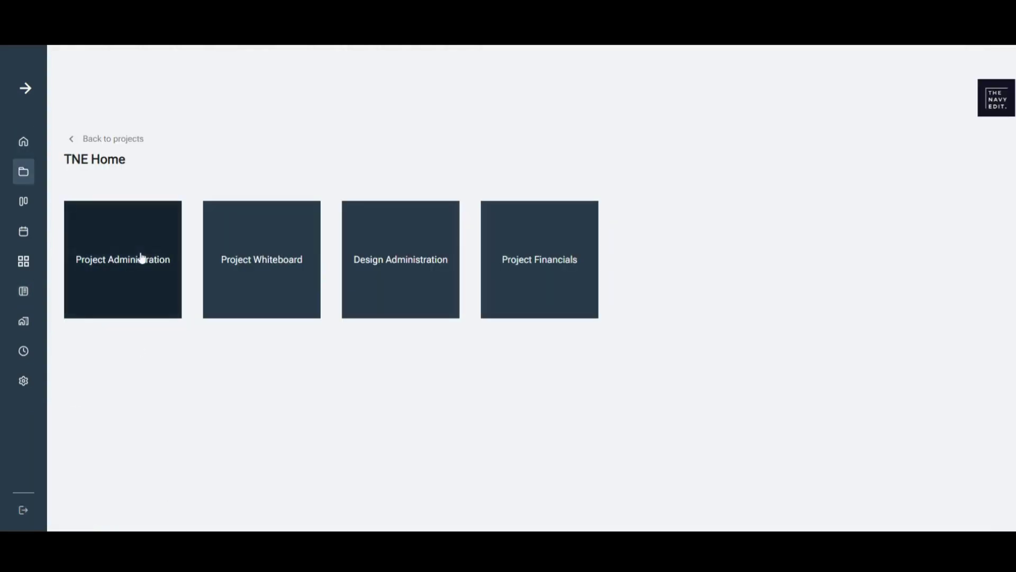
pyautogui.click(427, 258)
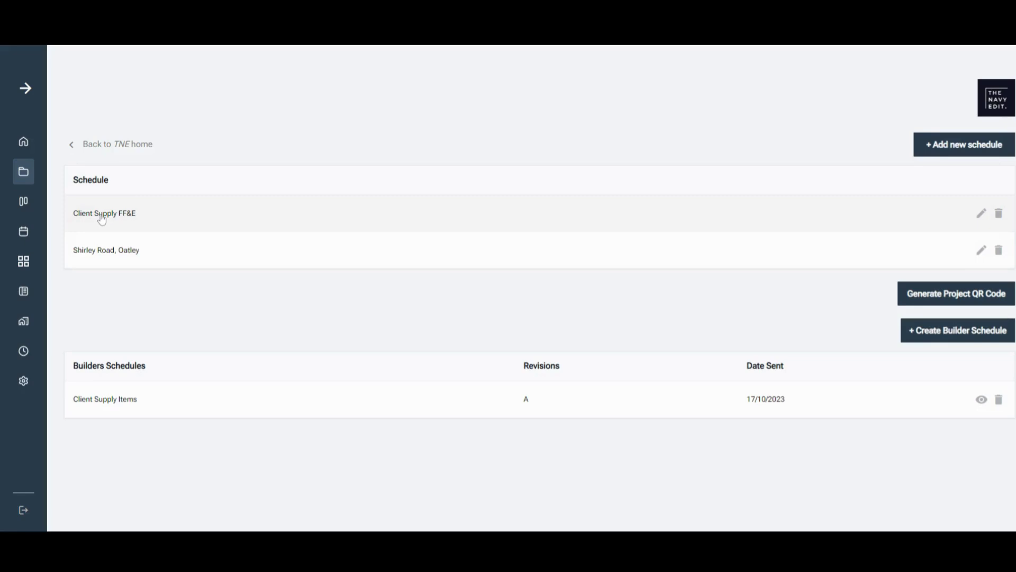
pyautogui.click(102, 219)
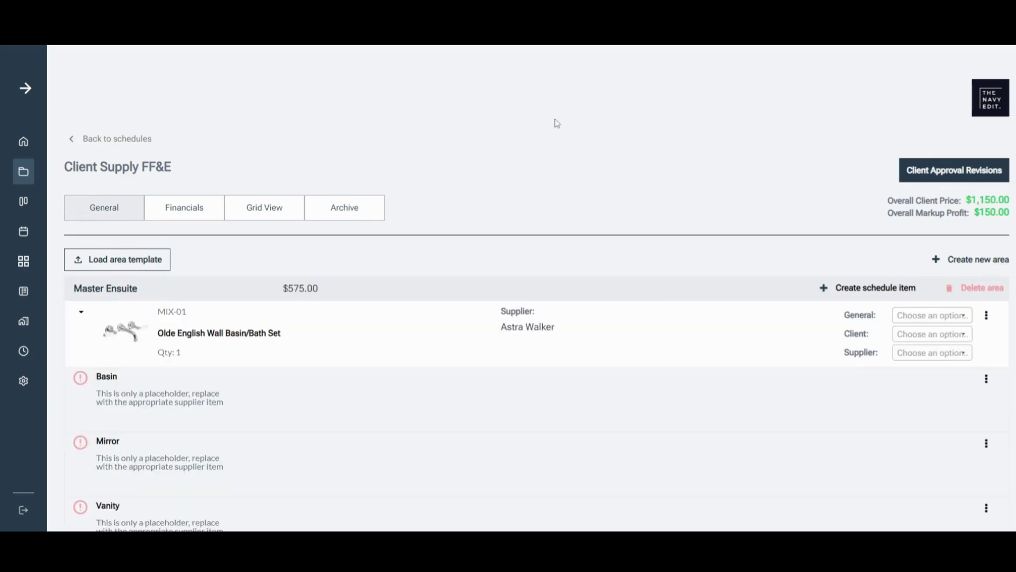
# Step: Expand the Finley Shower Rail Set in the first Master Ensuite area to view its pricing details, and collapse it again
pyautogui.scroll(-7, 557, 123)
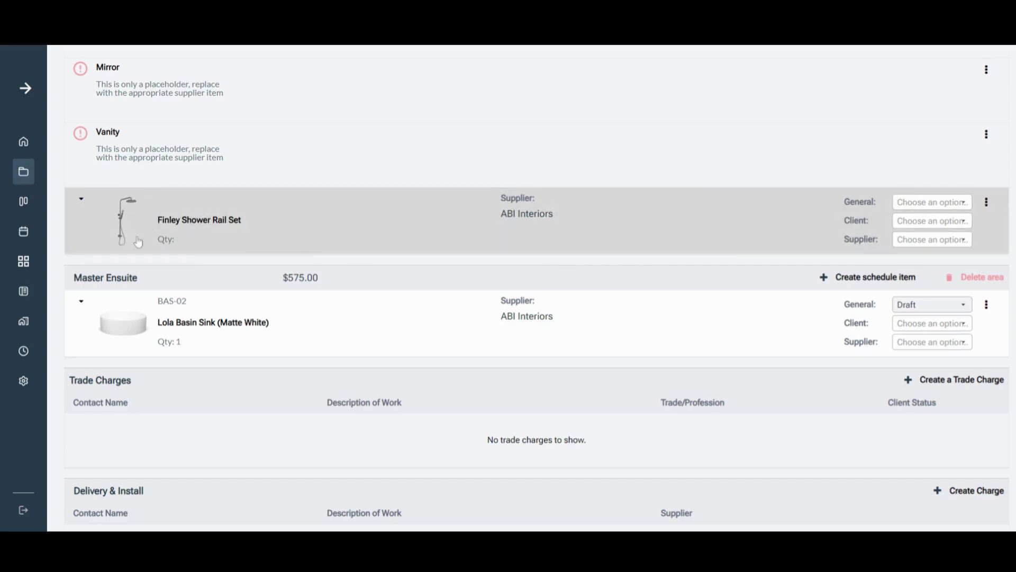
pyautogui.click(97, 222)
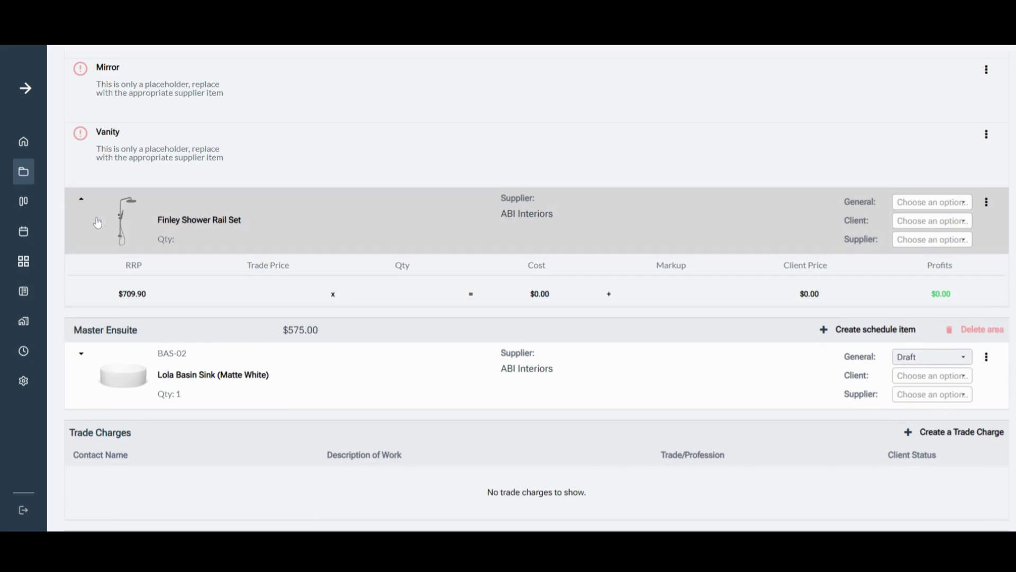
pyautogui.click(98, 222)
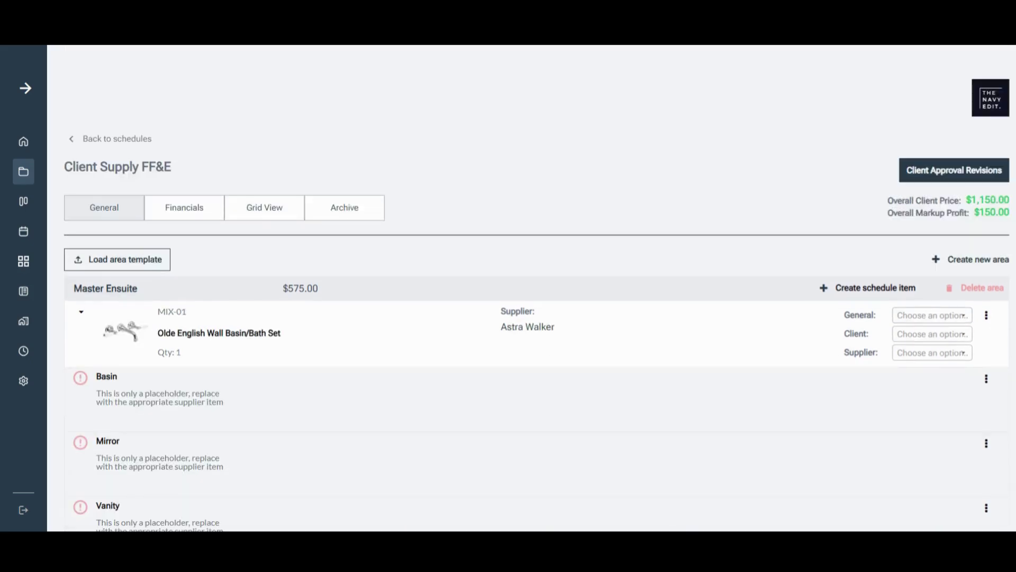